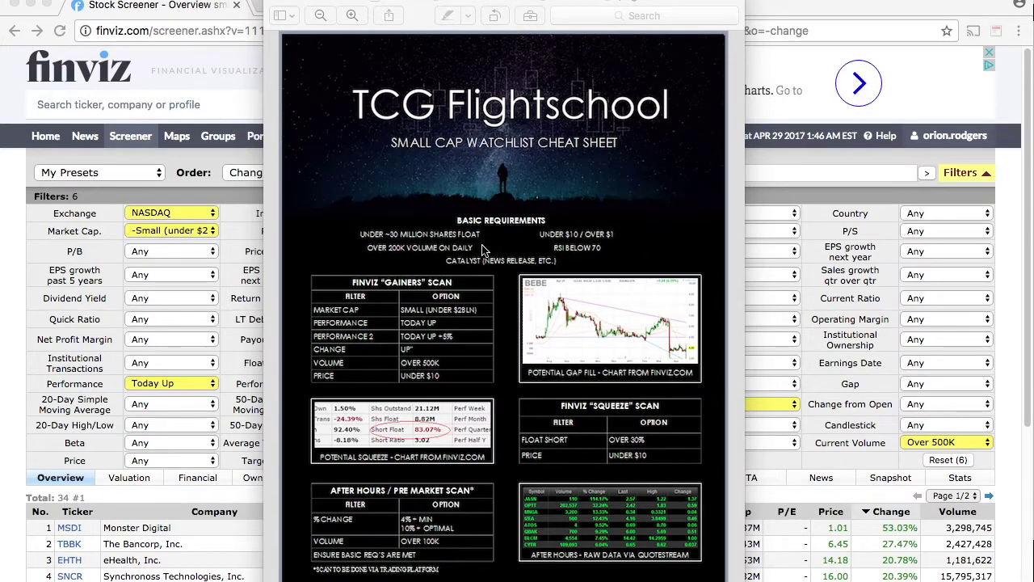
Switch to the Finviz stock screener and review the Change filter options and saved presets, keeping Change set to Up.
click(489, 7)
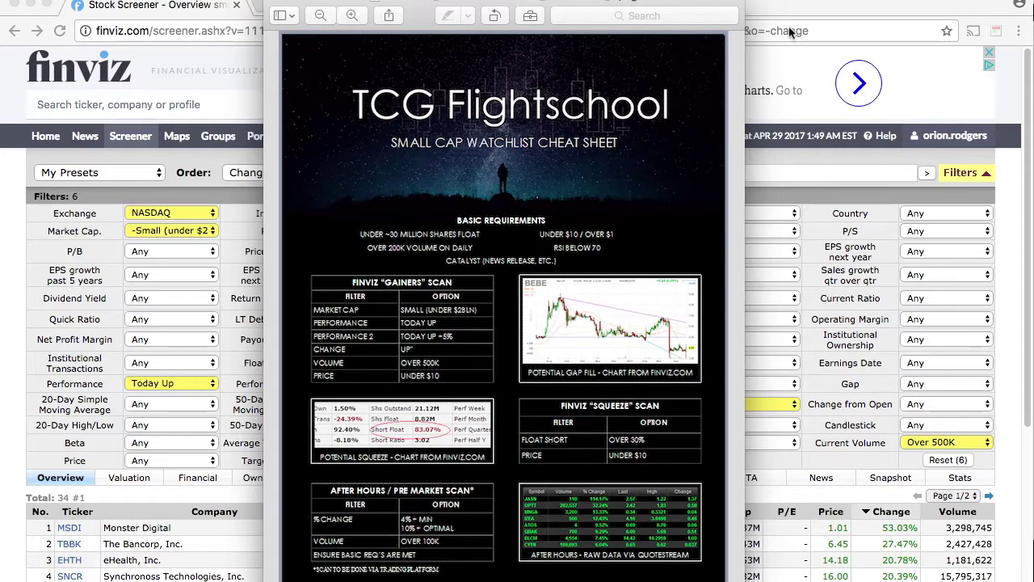
key(super+tab)
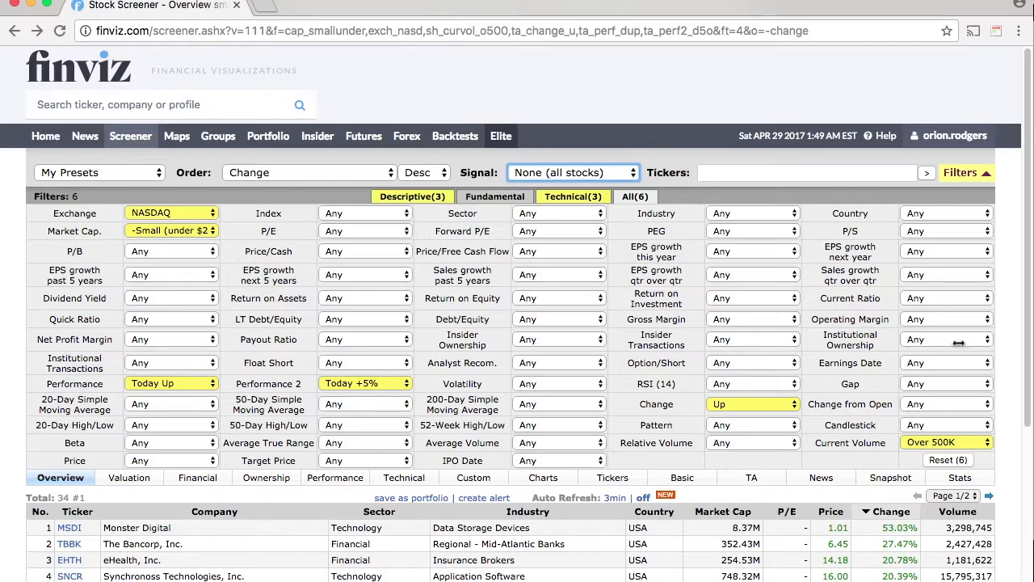
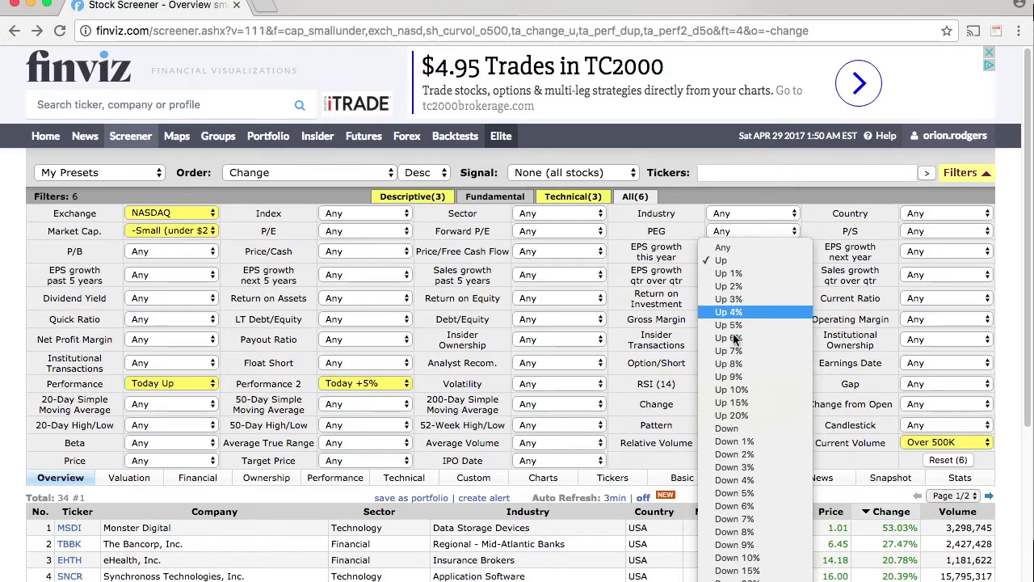
click(740, 260)
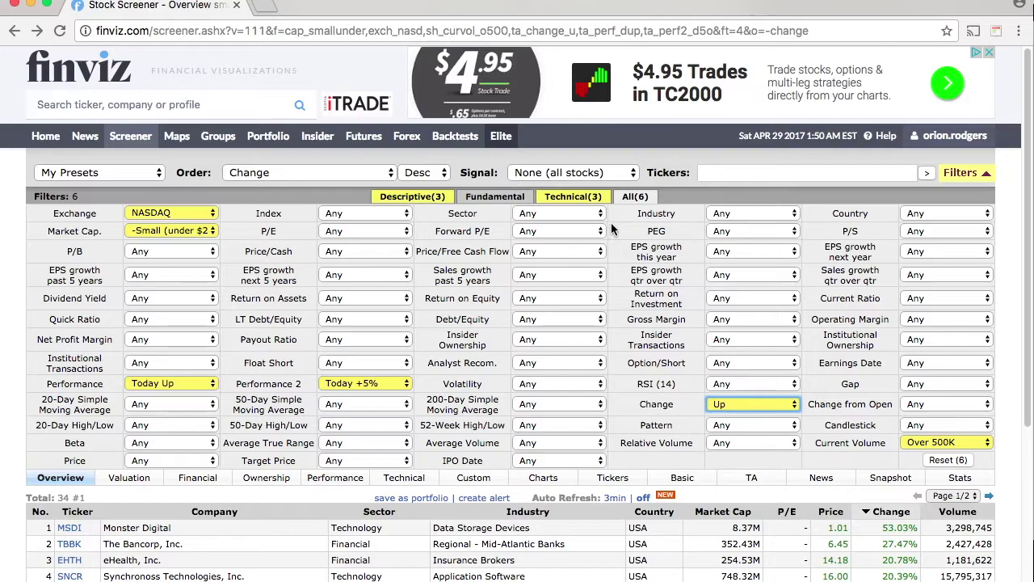
click(156, 178)
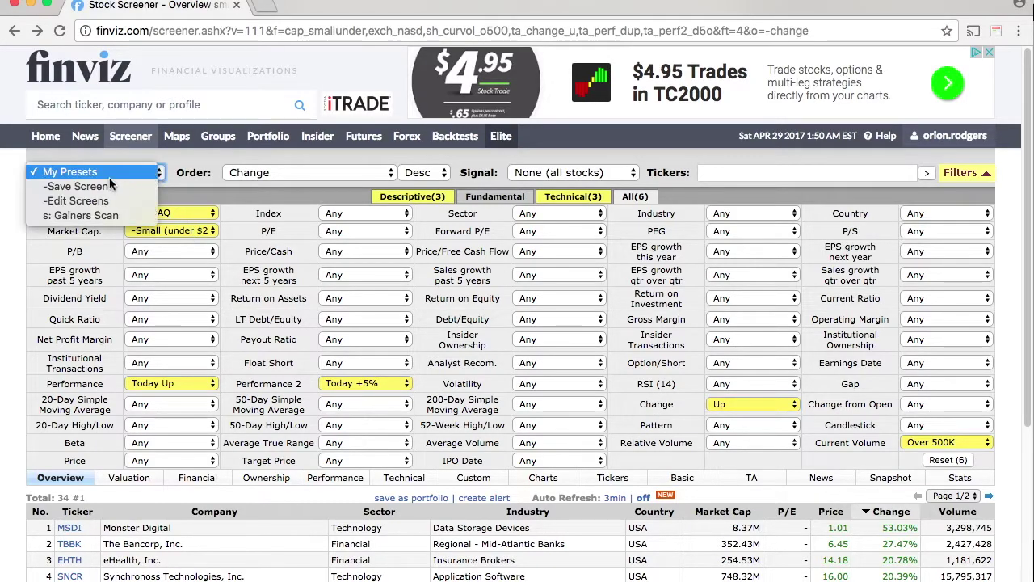
click(192, 164)
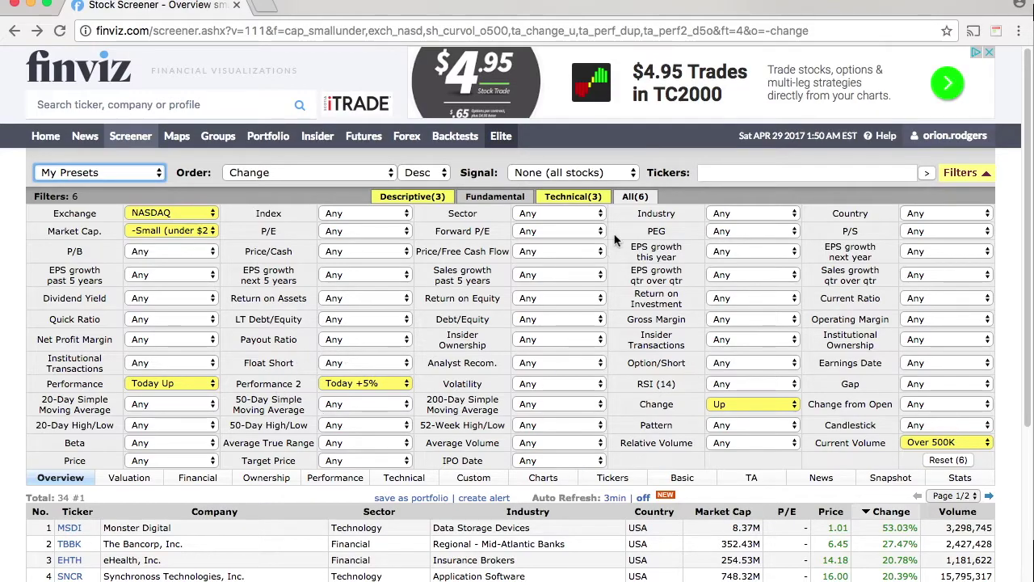
Look through the screener's Signal and Candlestick options without choosing a different value.
click(610, 173)
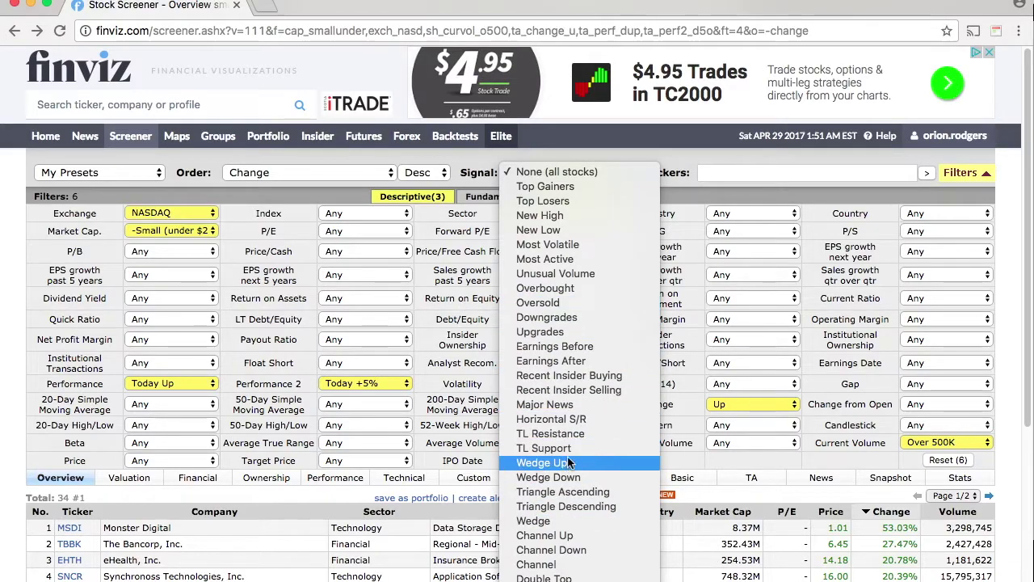
scroll(566, 462, down, 2)
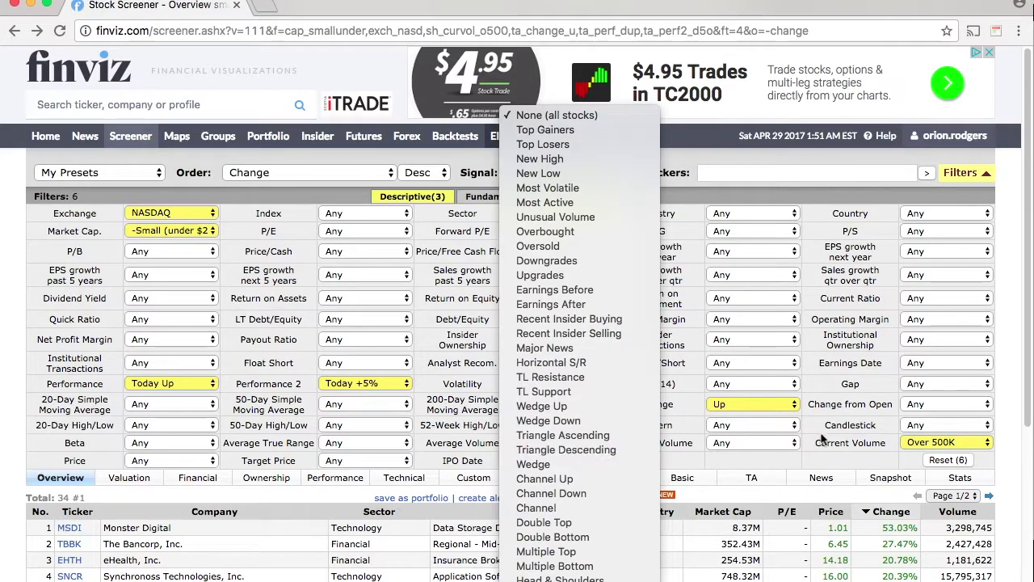
click(840, 414)
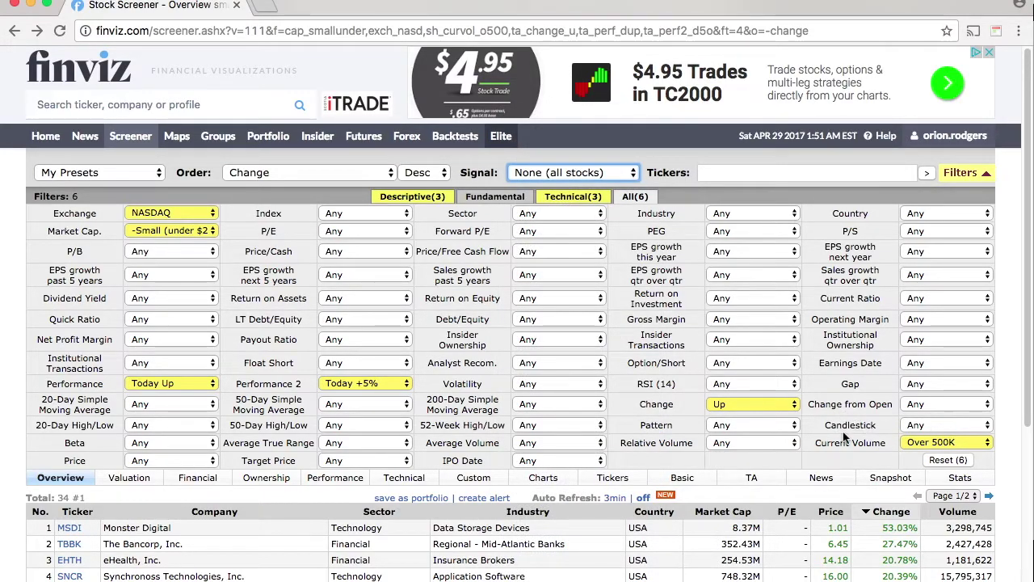
click(940, 426)
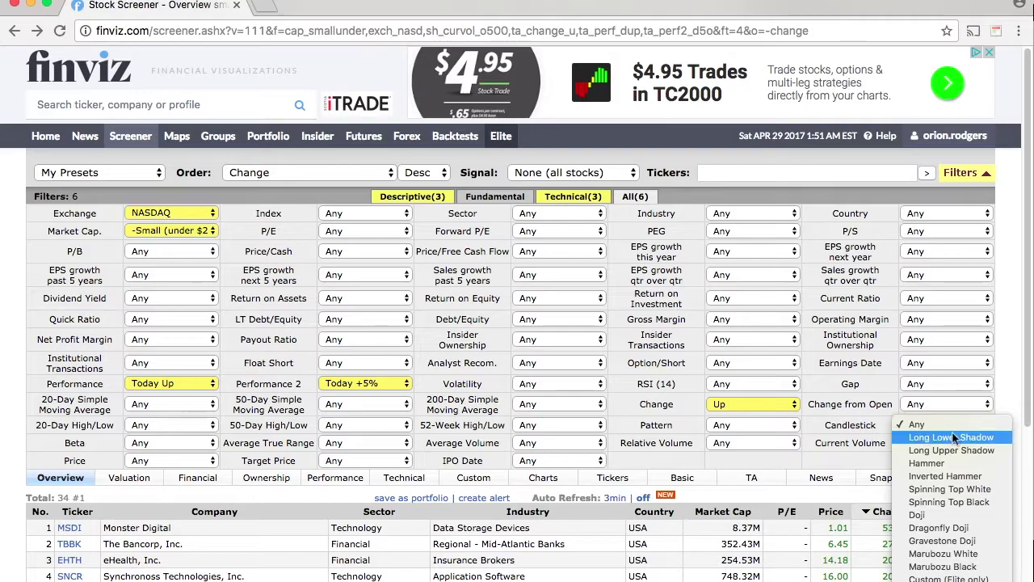
click(866, 427)
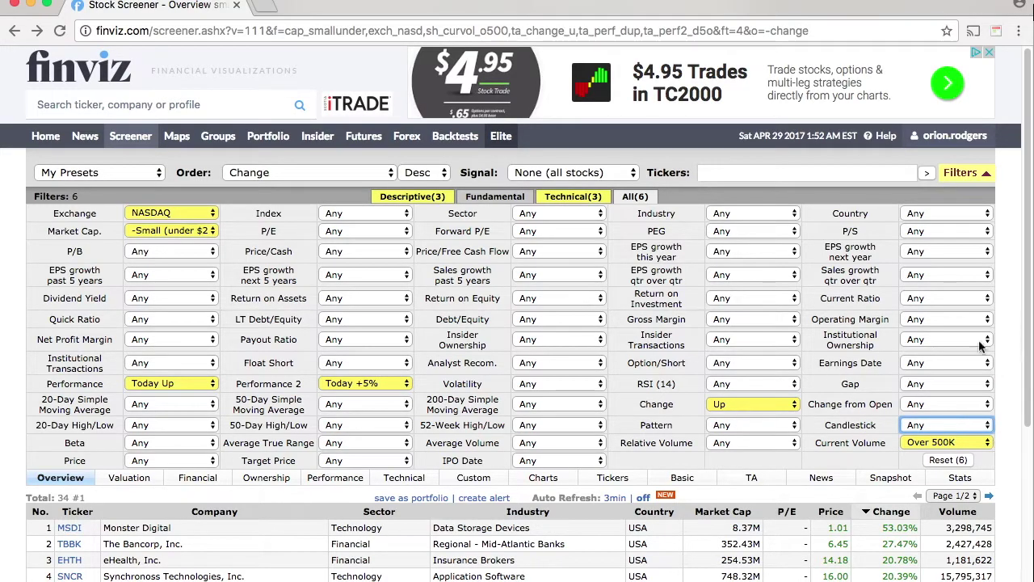
Switch to the Quotestream market data window.
mouse_move(696, 575)
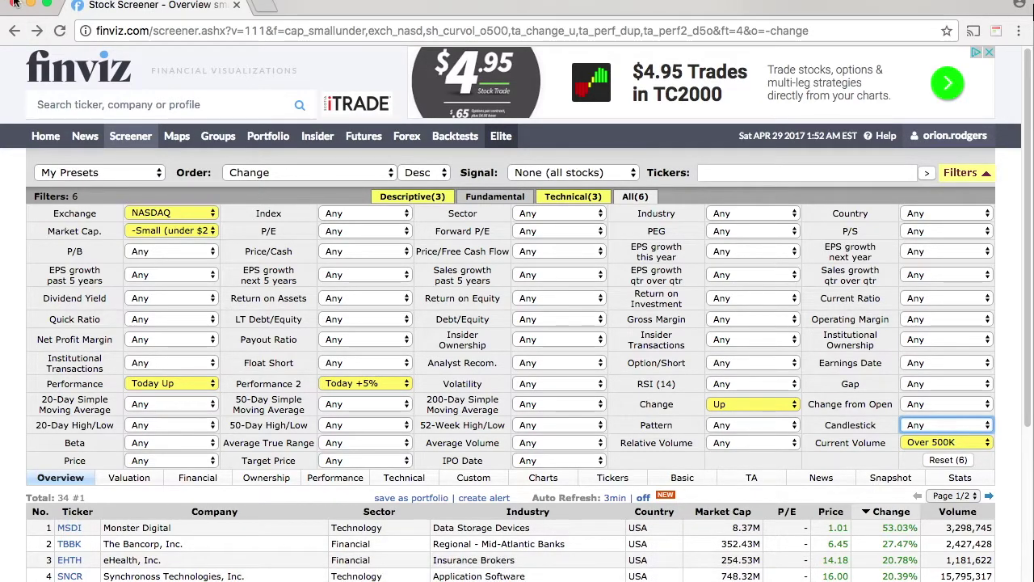
mouse_move(625, 575)
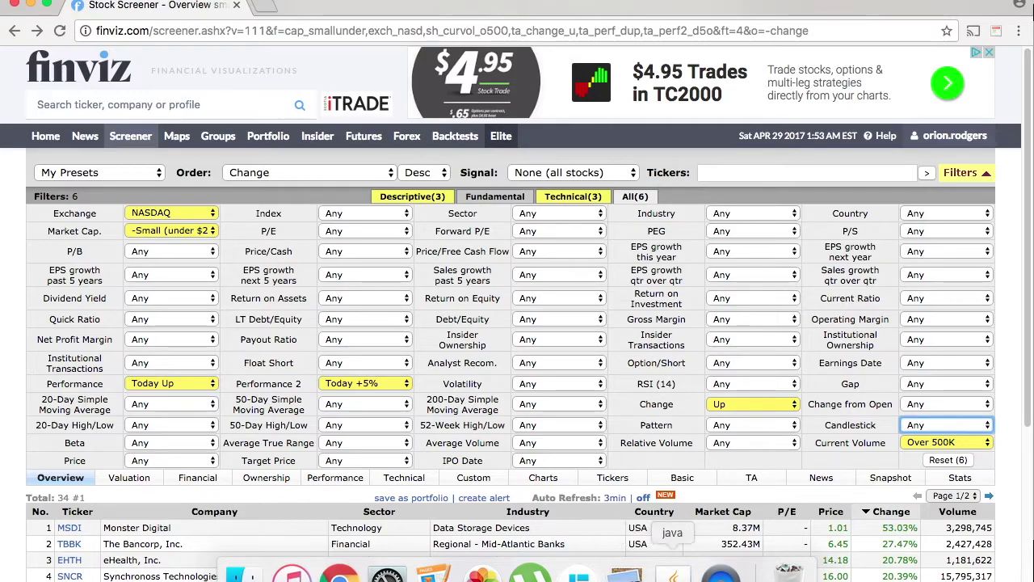
key(ctrl+Up)
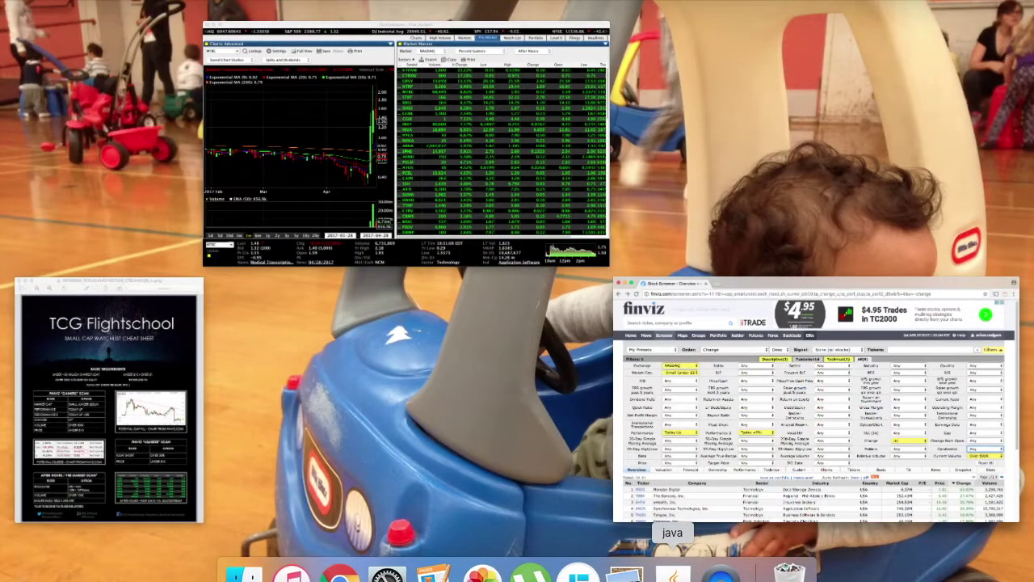
click(410, 130)
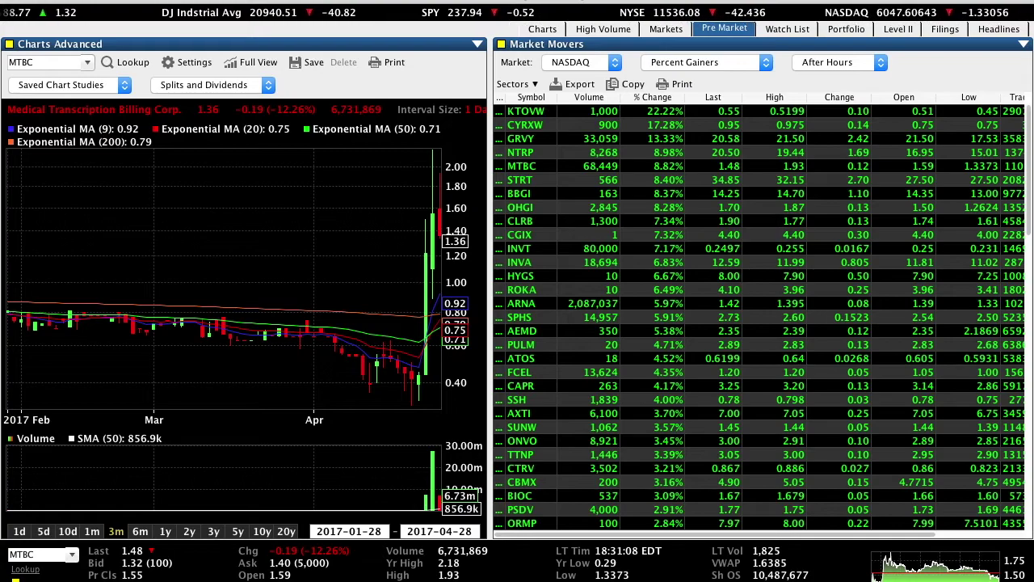
Look through the Charts, High Volume and Markets workspaces in turn.
click(539, 30)
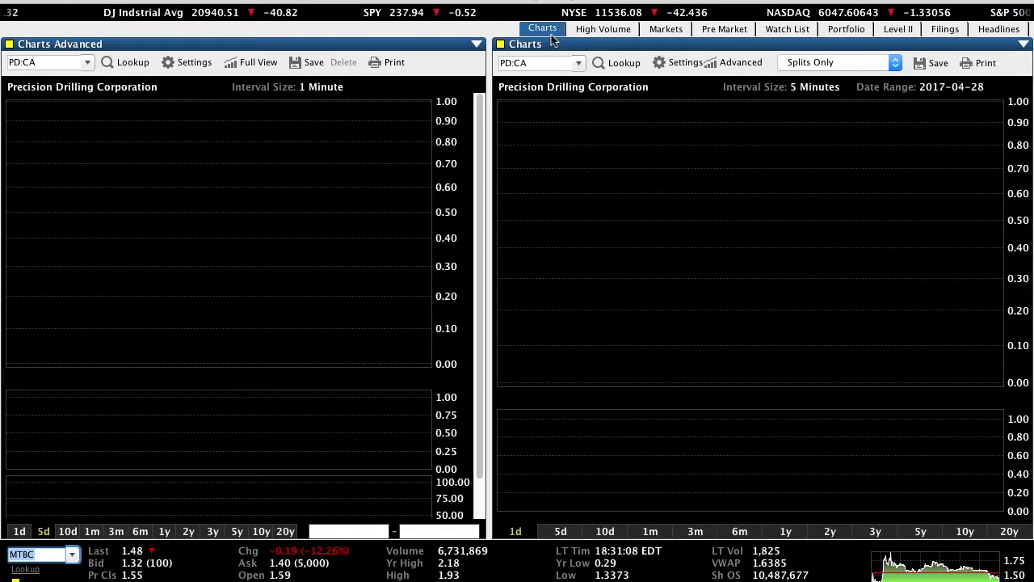
click(603, 28)
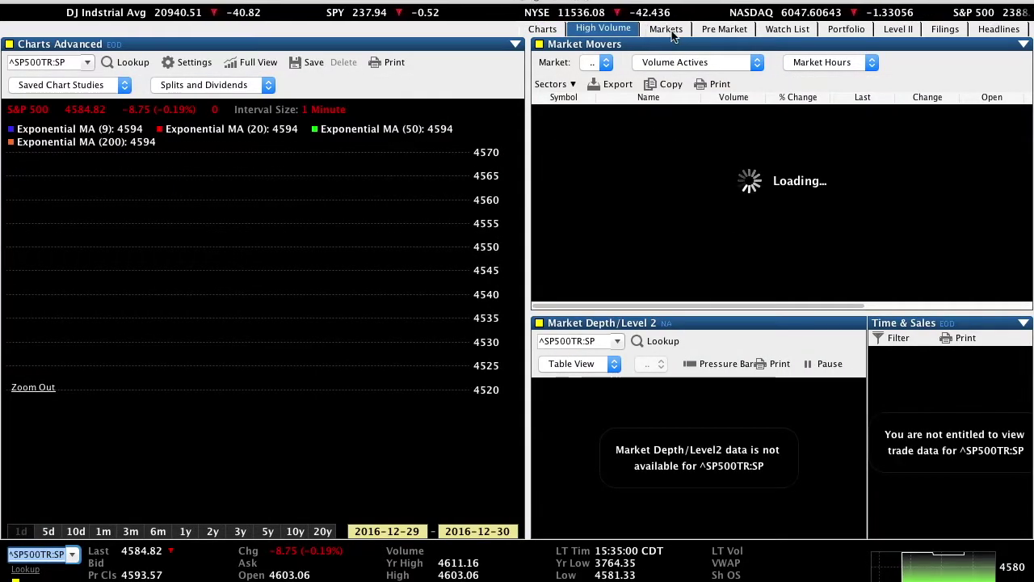
click(666, 28)
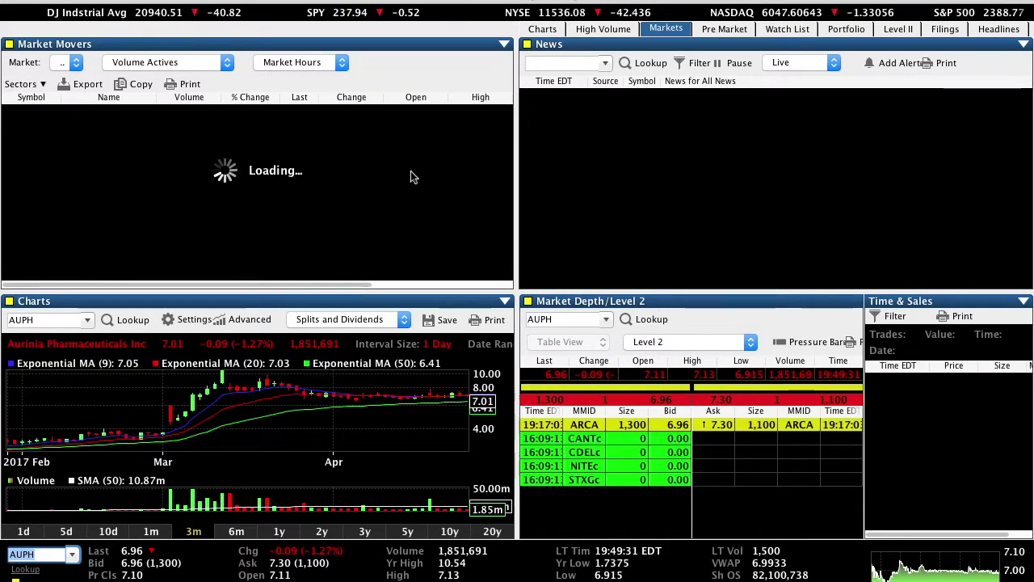
Return to the Pre Market workspace and review the Market Movers session options, keeping After Hours.
click(732, 30)
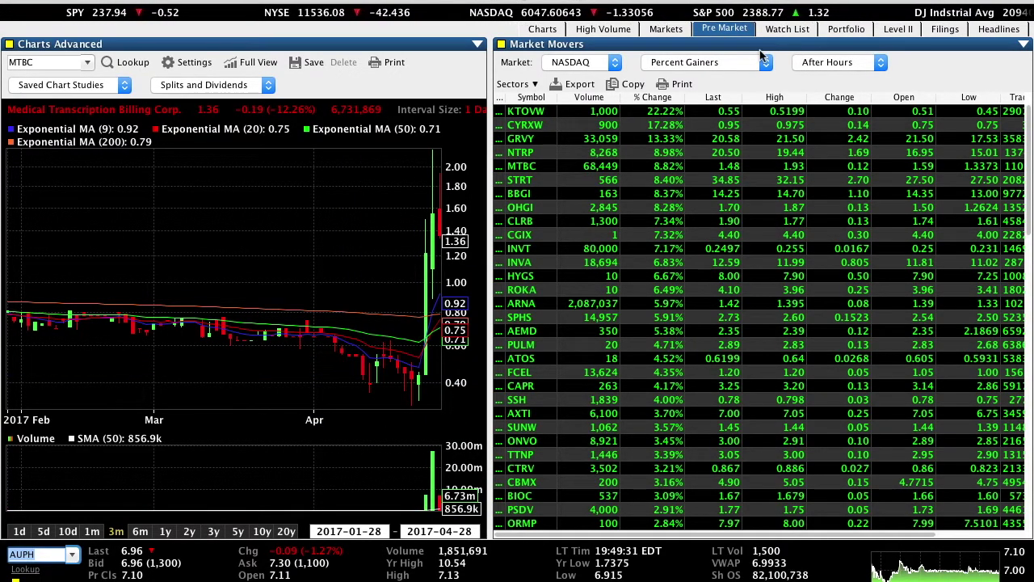
click(848, 67)
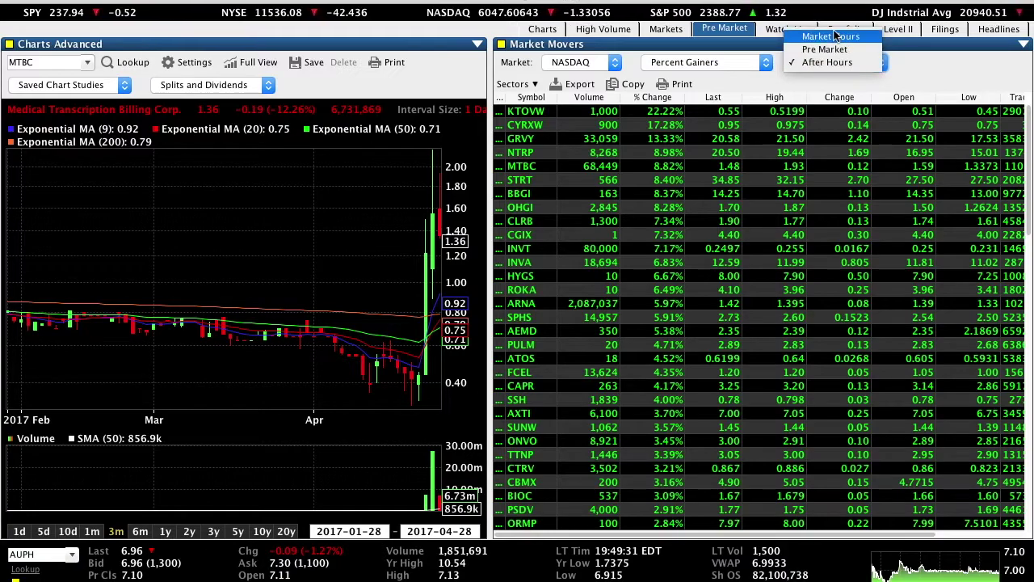
click(860, 63)
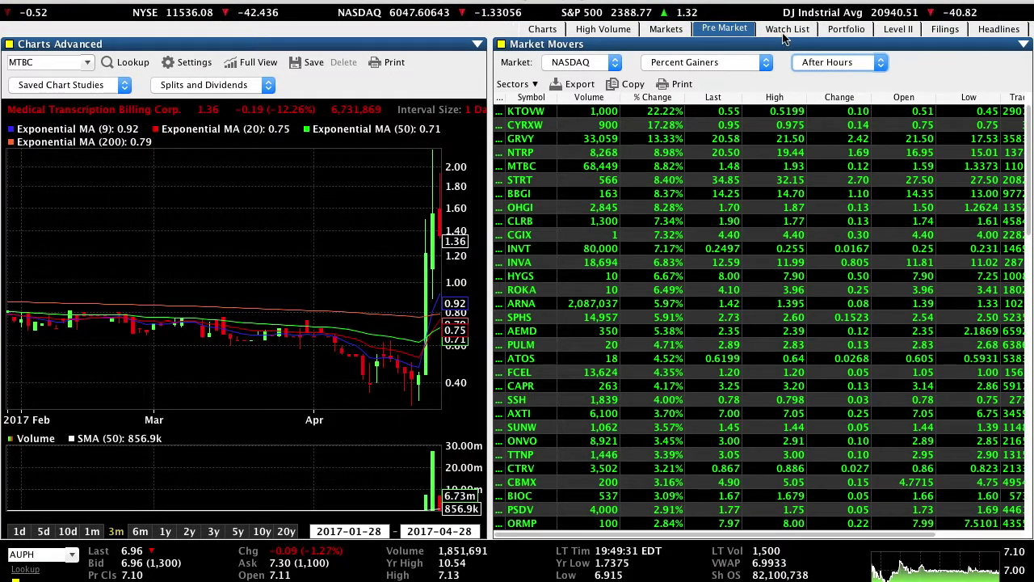
Open the Watch List workspace and examine the weed, drilling/oil/gold, shipping and former runners sections.
click(785, 30)
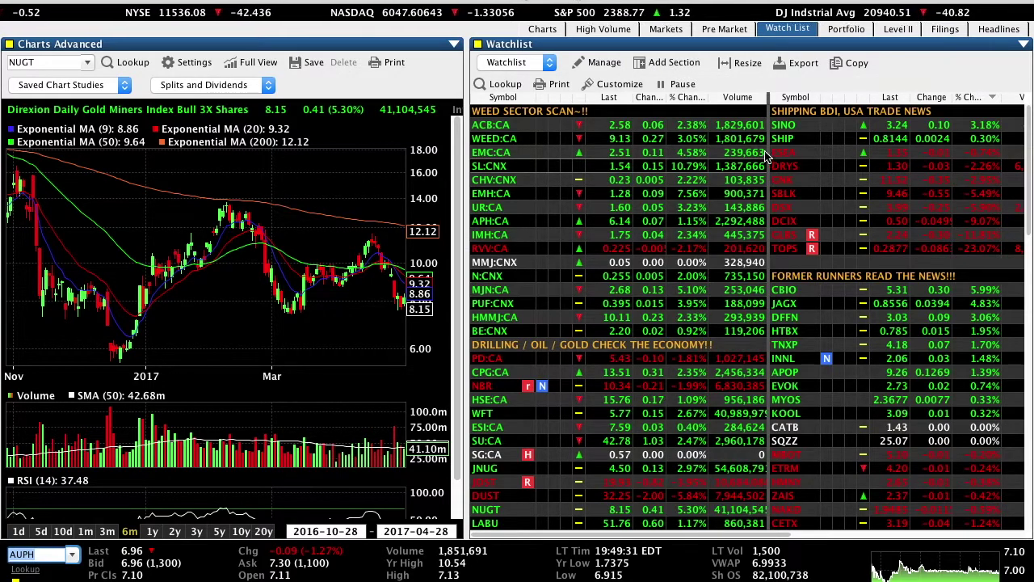
scroll(835, 307, down, 2)
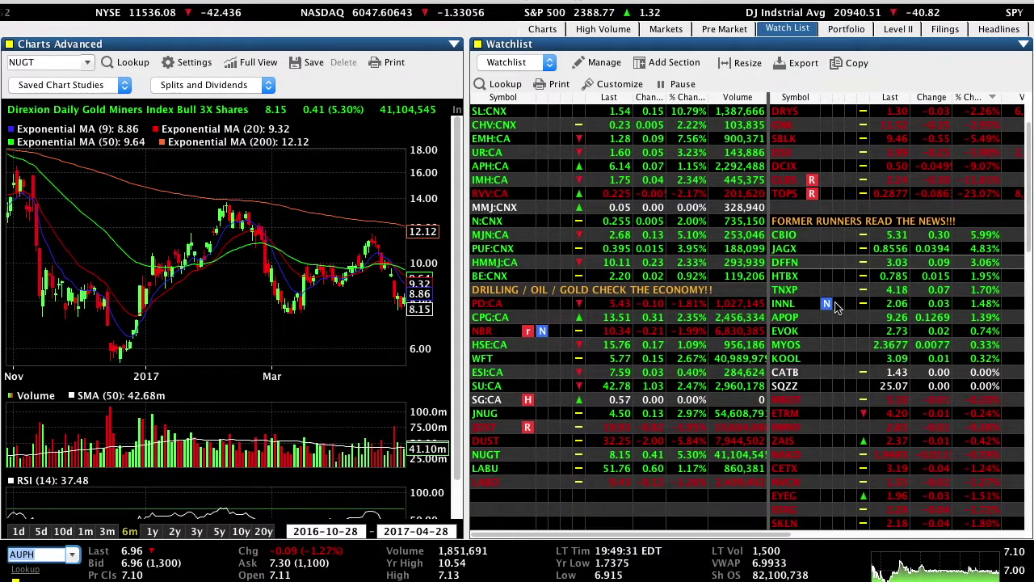
scroll(856, 303, down, 5)
scroll(863, 313, up, 4)
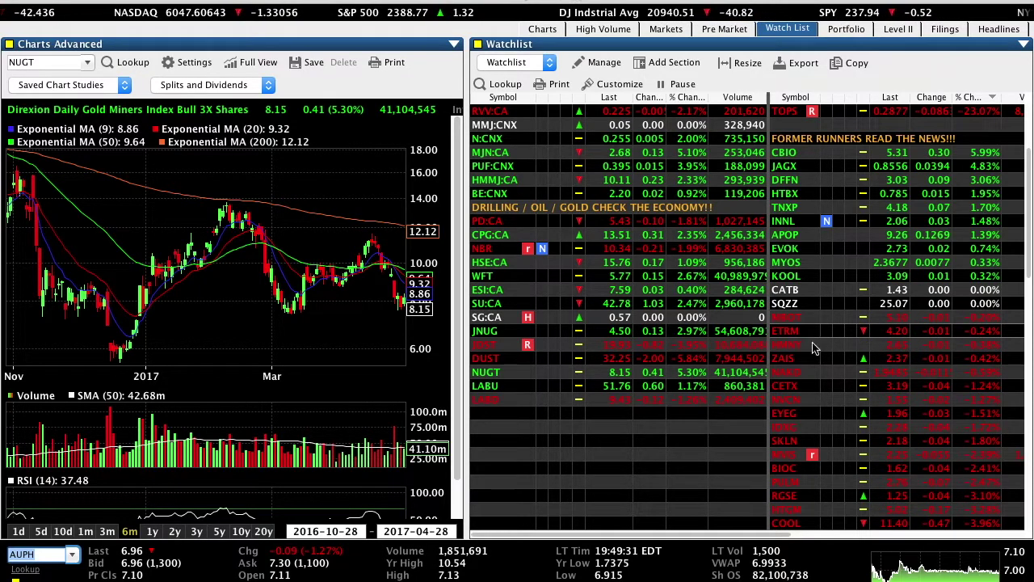
scroll(802, 373, down, 1)
scroll(802, 373, down, 3)
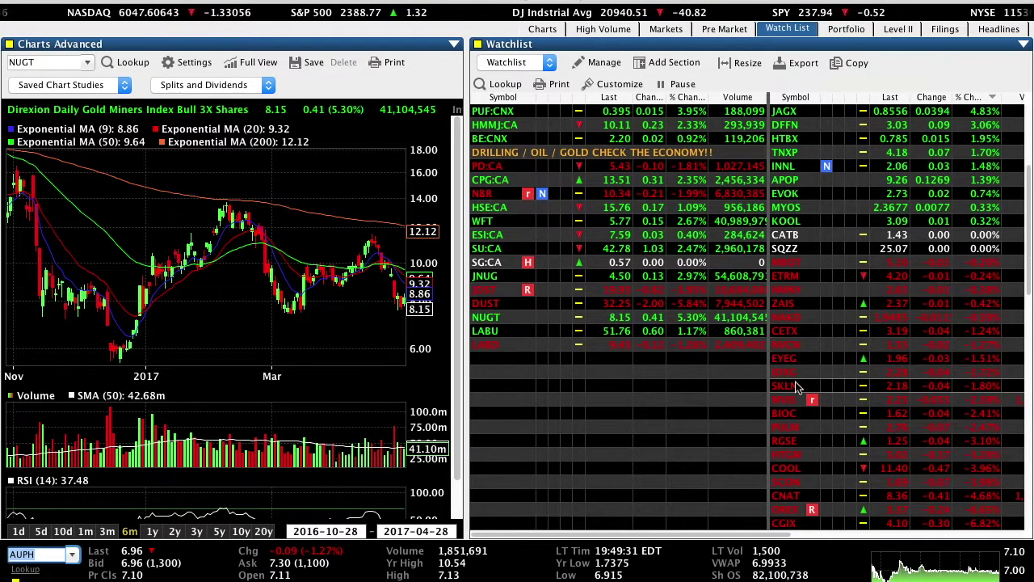
scroll(802, 315, up, 14)
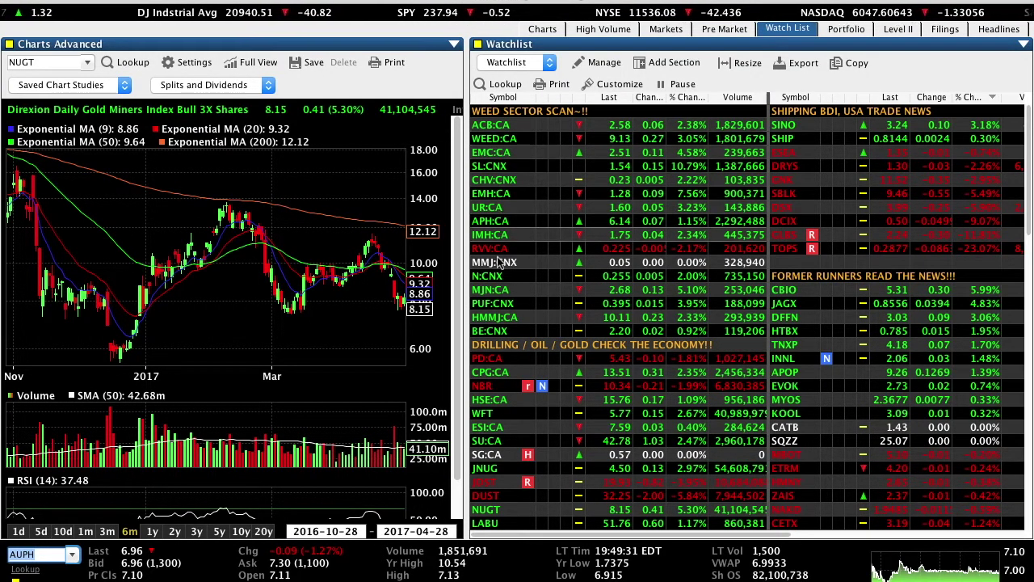
Examine the Marijuana portfolio in the Portfolio workspace and return to the watchlist.
click(844, 30)
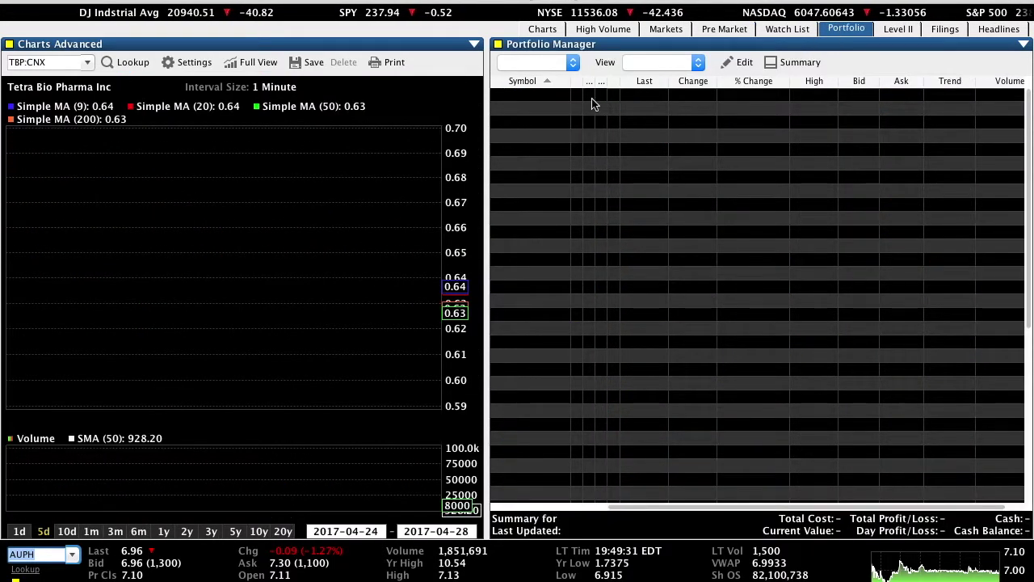
scroll(546, 309, down, 2)
scroll(546, 309, down, 6)
scroll(546, 307, up, 8)
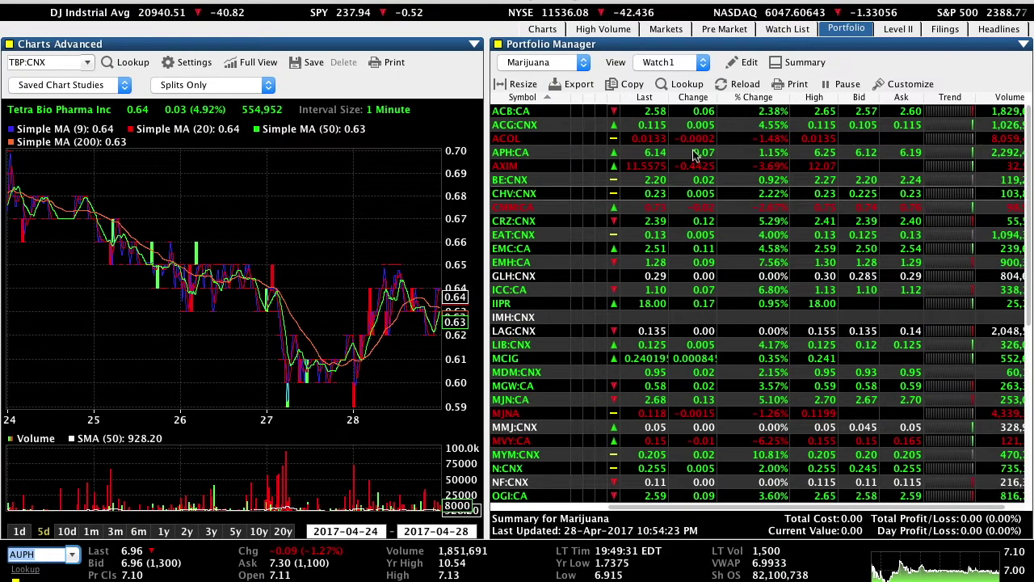
click(772, 30)
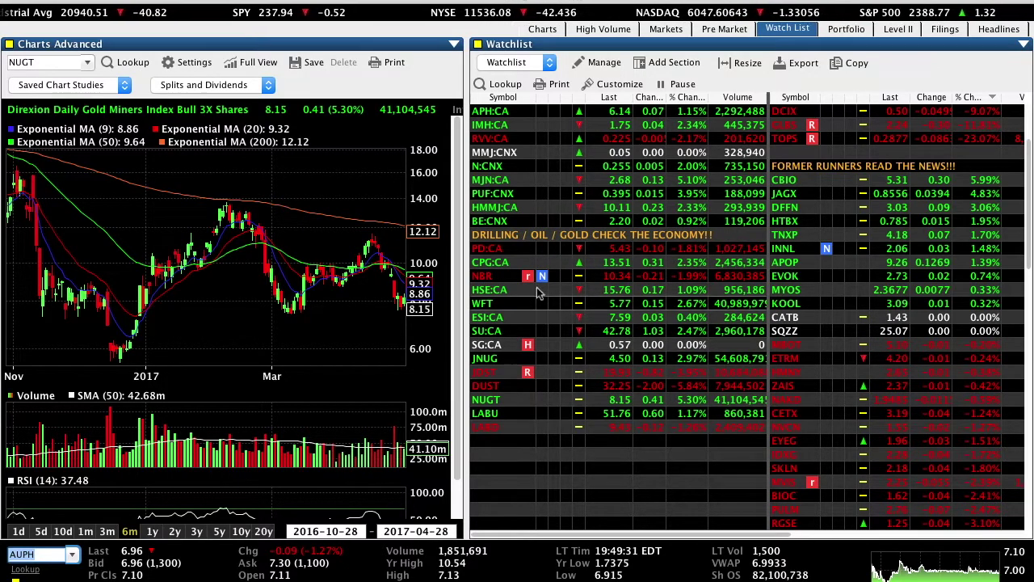
In the Pre Market workspace, view the MTBC chart over one month and the ARNA chart over one day.
click(723, 29)
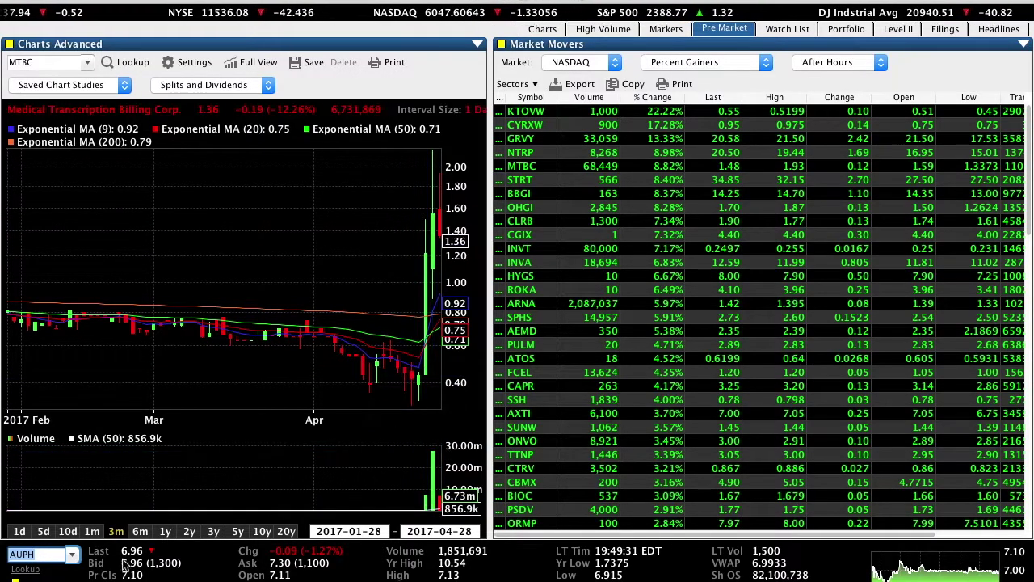
click(91, 531)
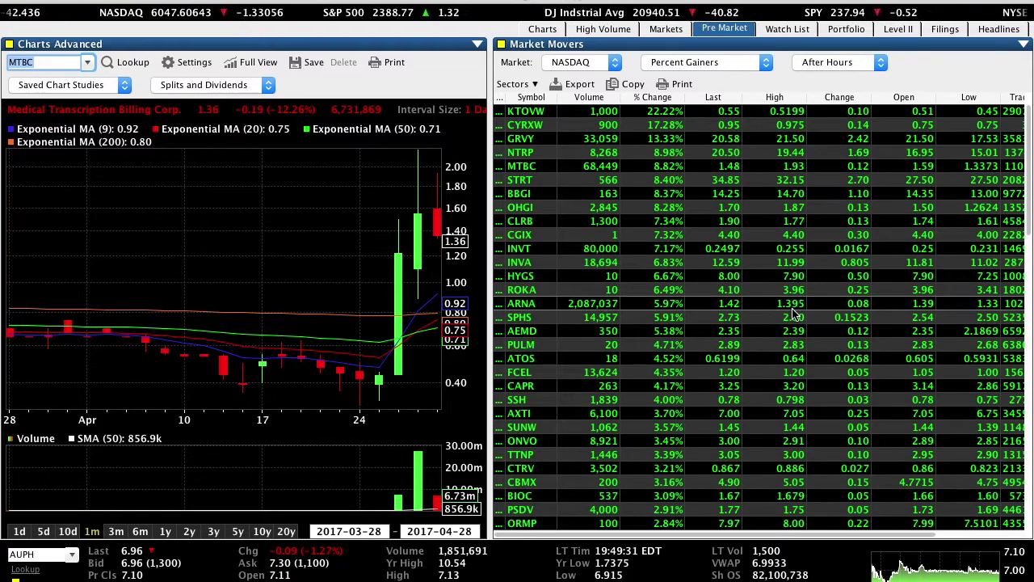
click(533, 311)
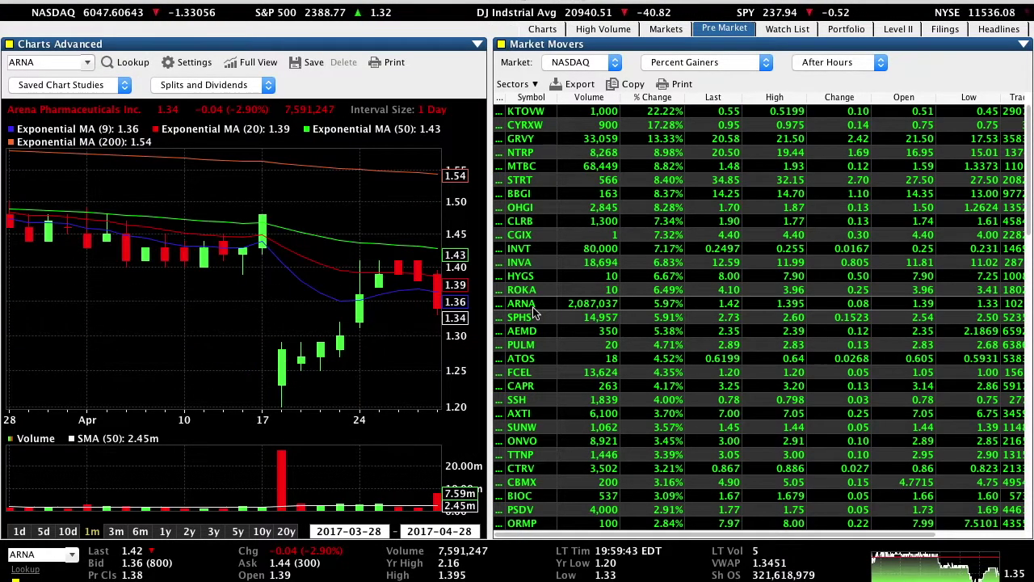
click(20, 534)
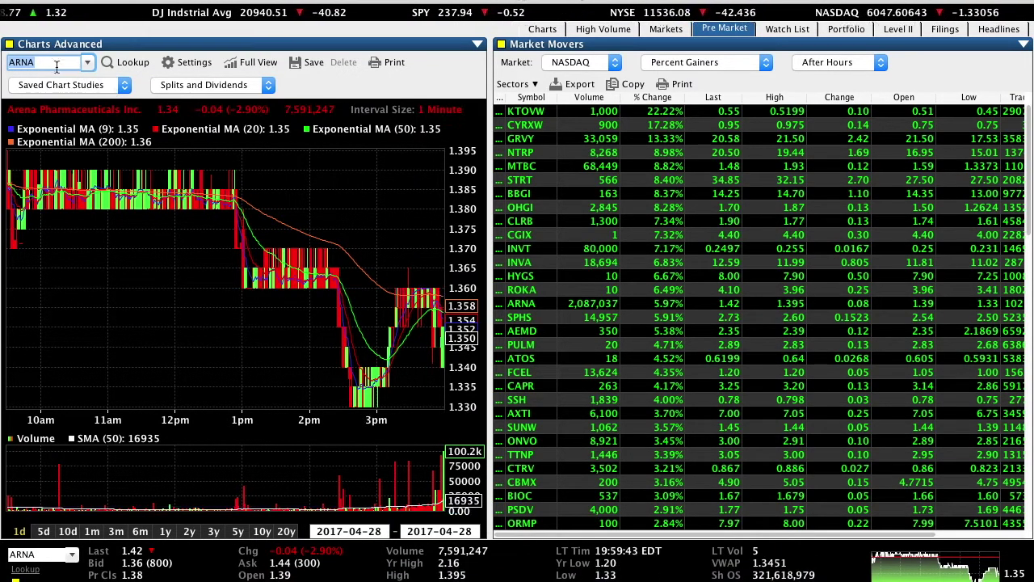
Switch to the Finviz screener, show the Questrade IQ Edge login window, close it and return to the Pre Market workspace.
key(ctrl+Left)
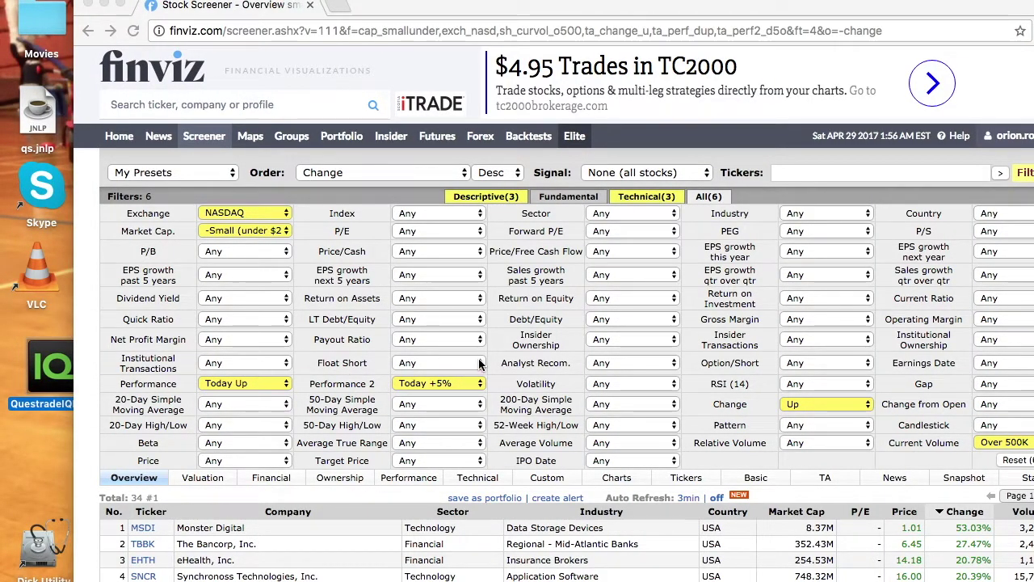
mouse_move(744, 576)
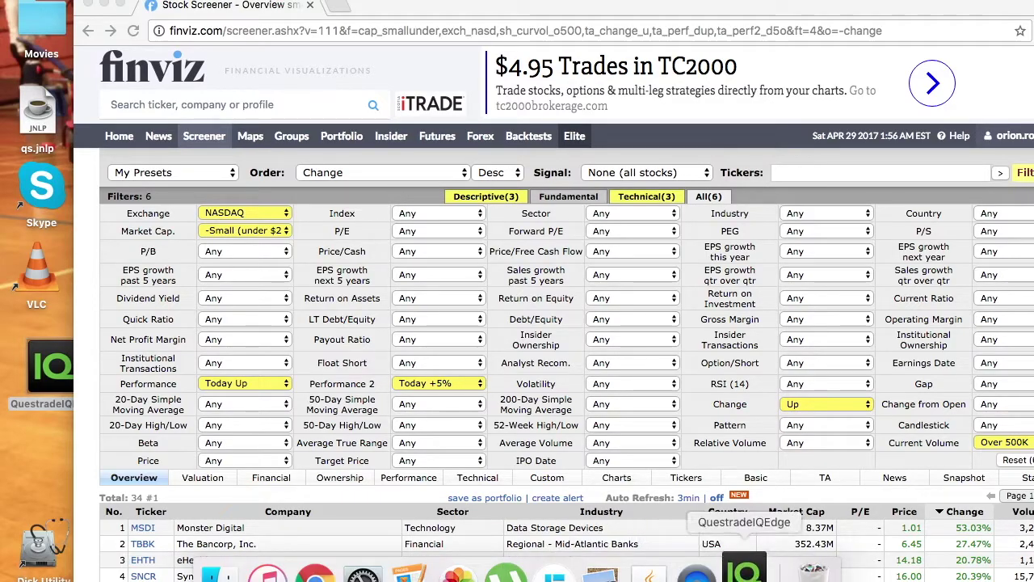
click(744, 575)
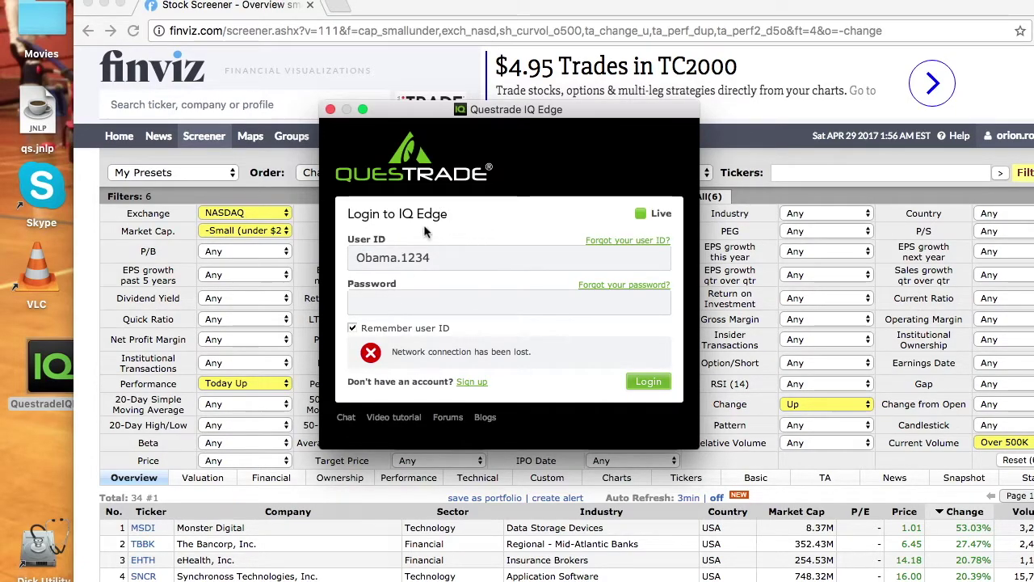
click(330, 110)
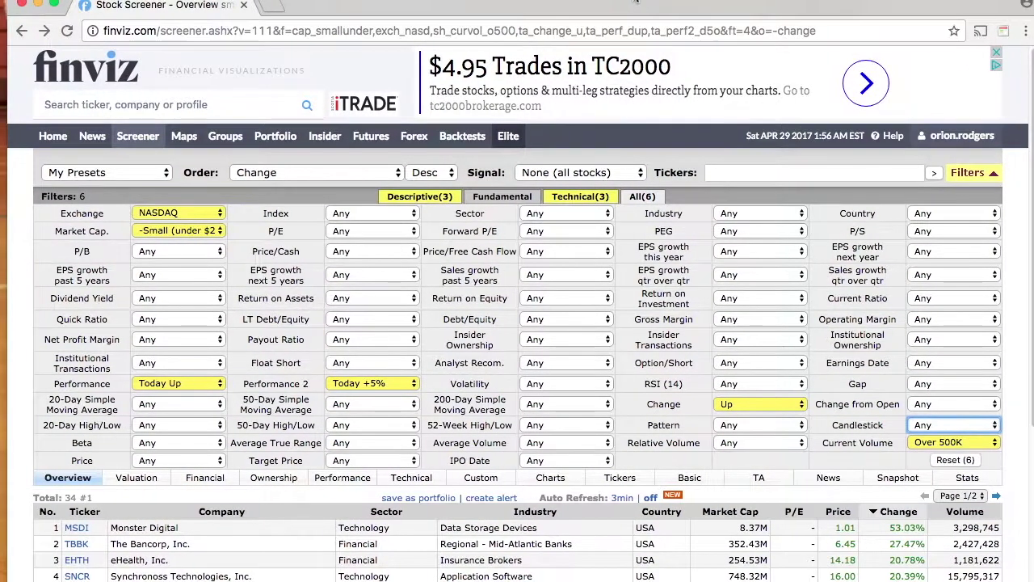
click(37, 7)
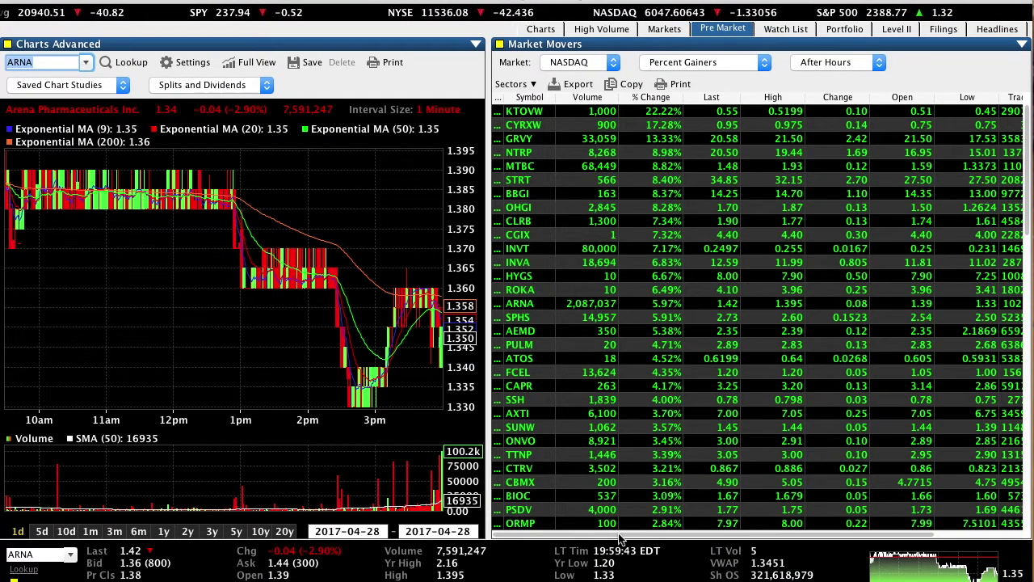
Open the news and filings for ARNA, examine the headlines and latest article, and close the news window.
mouse_move(602, 575)
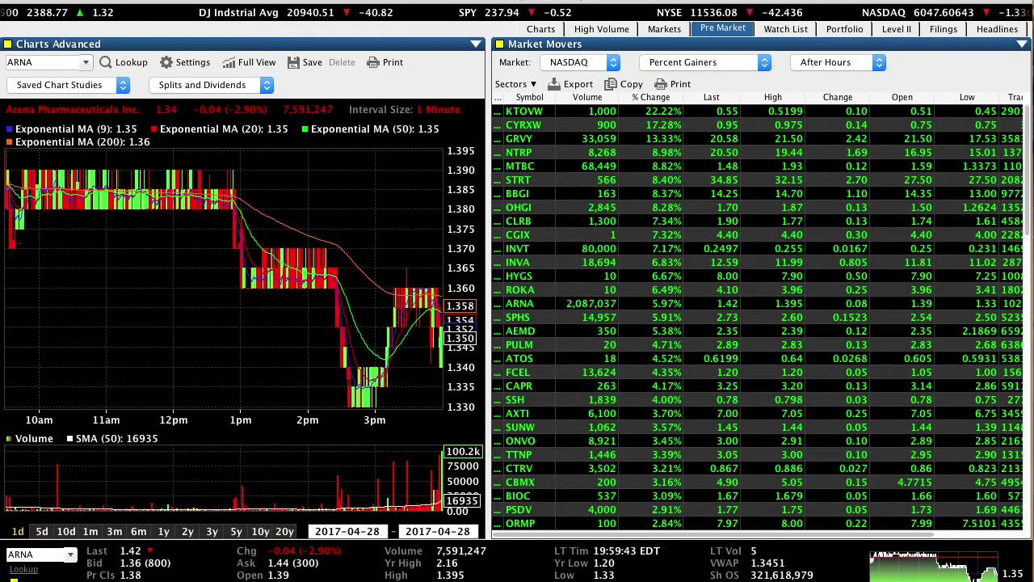
key(ctrl+n)
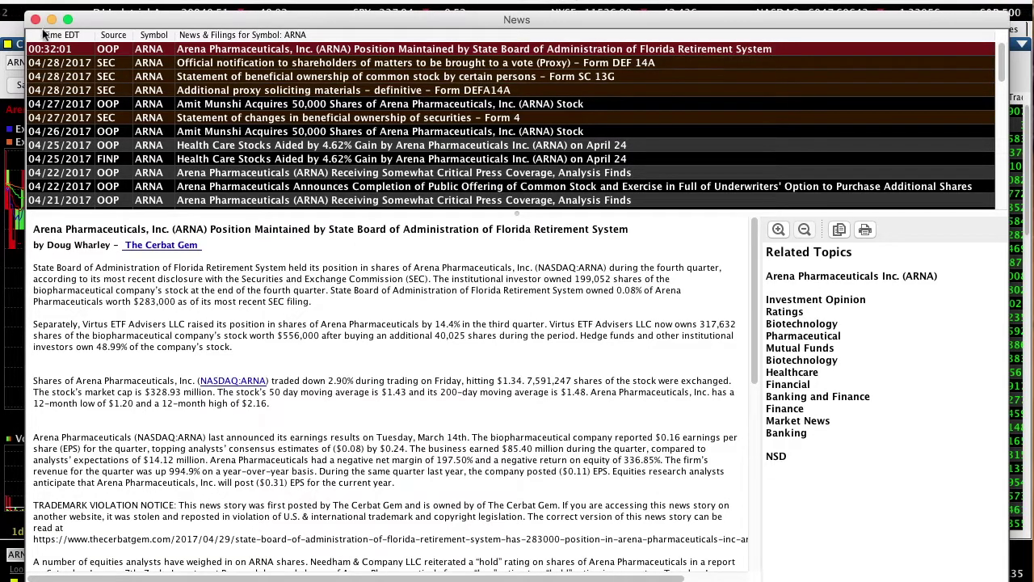
key(super+w)
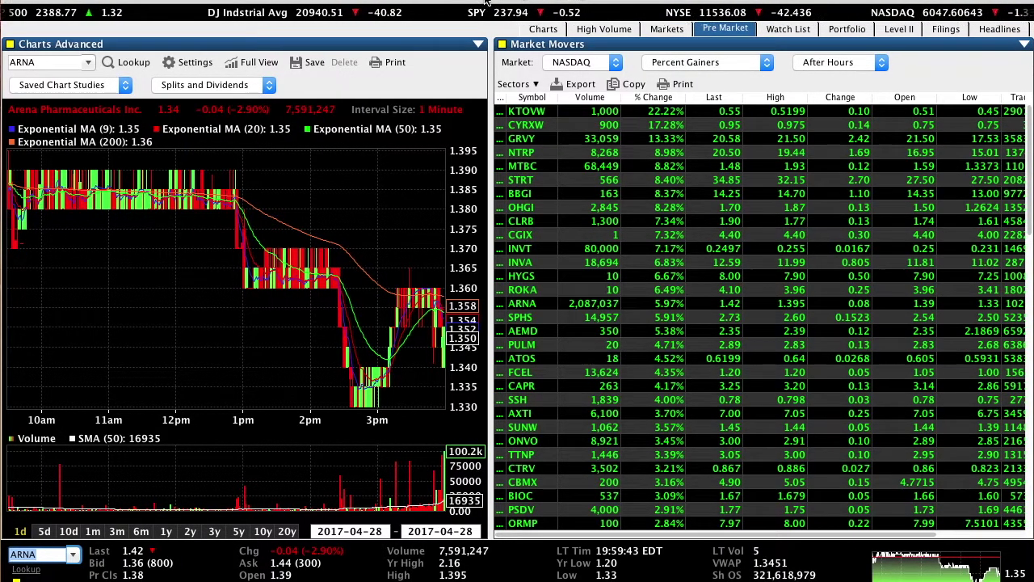
mouse_move(696, 576)
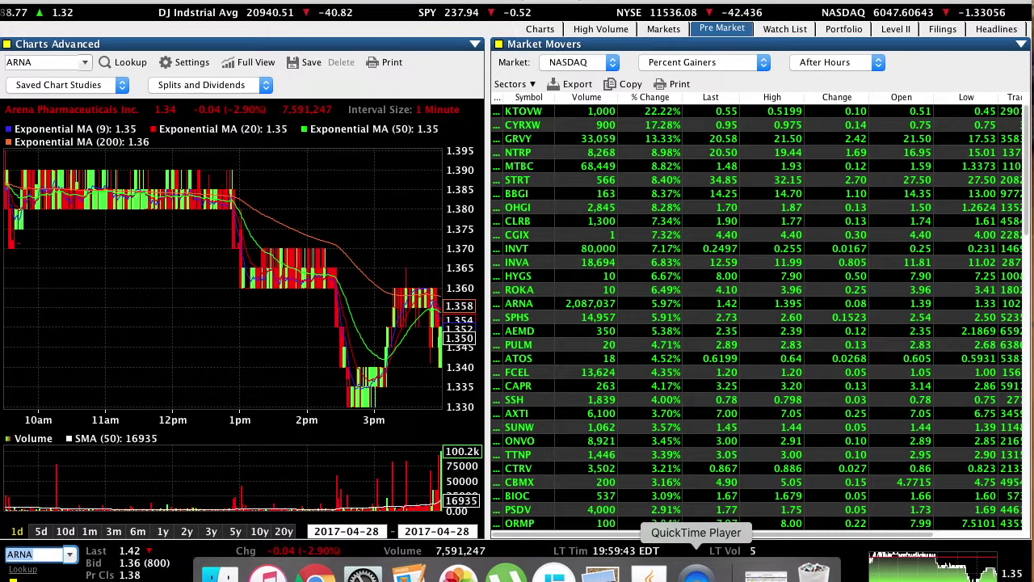